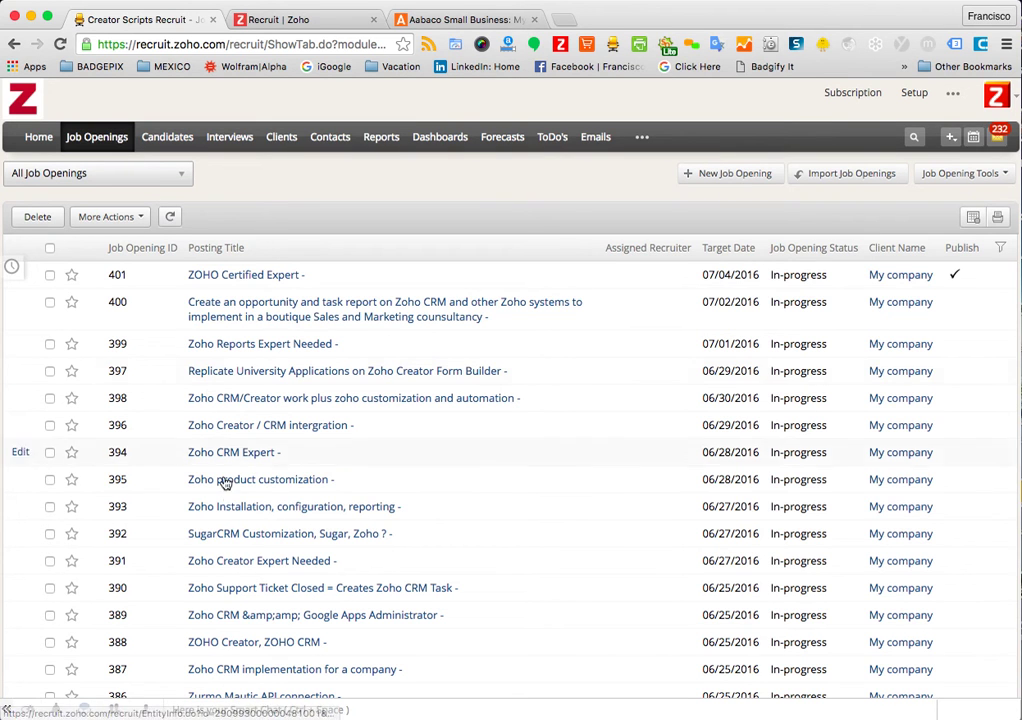
# Step: Open job opening 401, 'ZOHO Certified Expert', from the Job Openings list
pyautogui.click(206, 279)
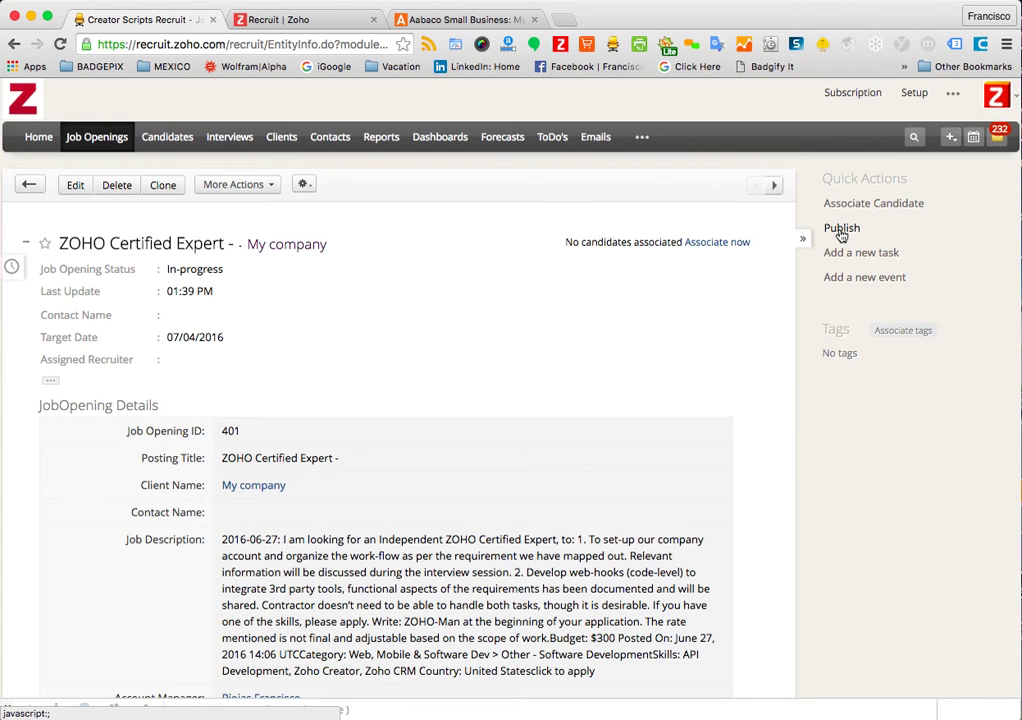
# Step: Choose the Candidate Application form in ZOHO Certified Expert's publishing options, then return to All Job Openings
pyautogui.click(840, 229)
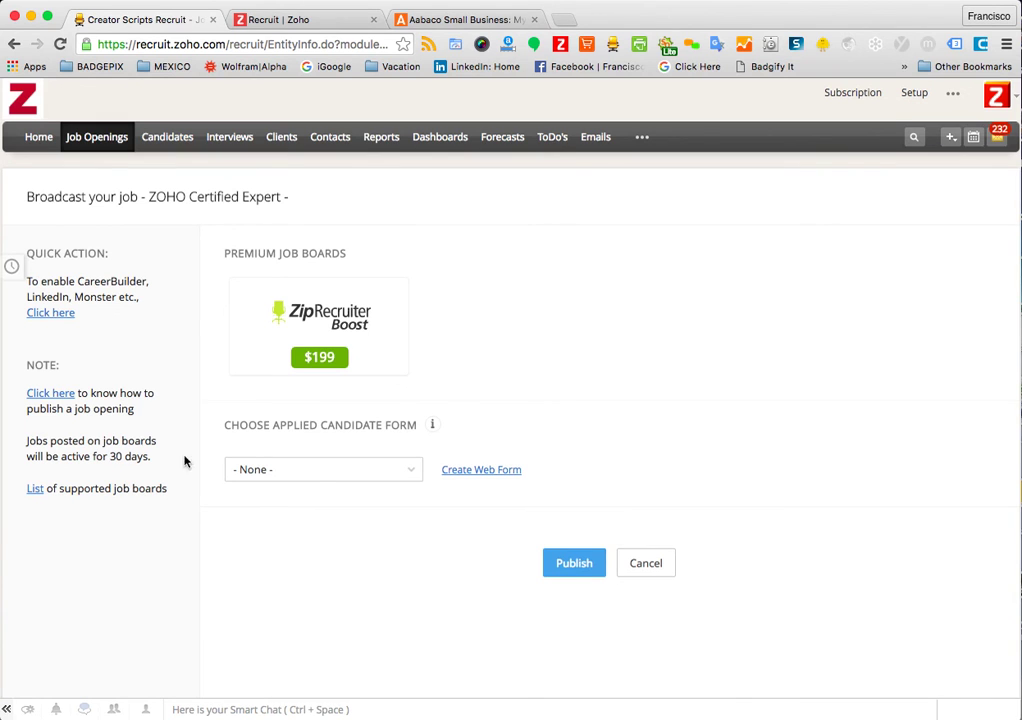
pyautogui.scroll(-3, 511, 326)
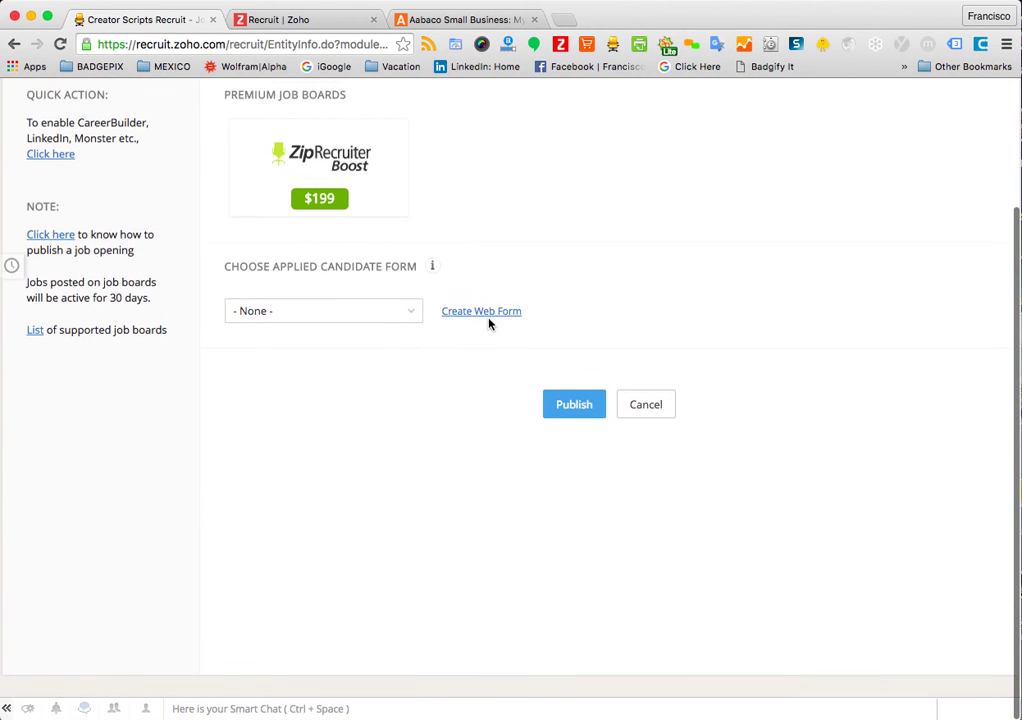
pyautogui.click(408, 317)
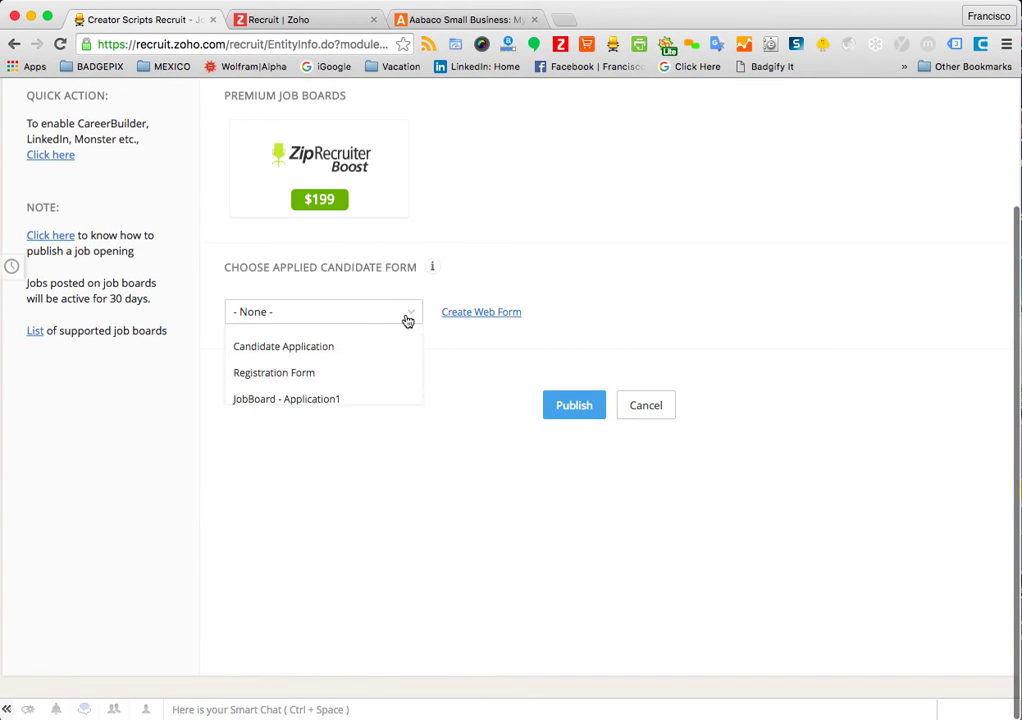
pyautogui.click(259, 350)
pyautogui.moveTo(432, 267)
pyautogui.scroll(3, 497, 192)
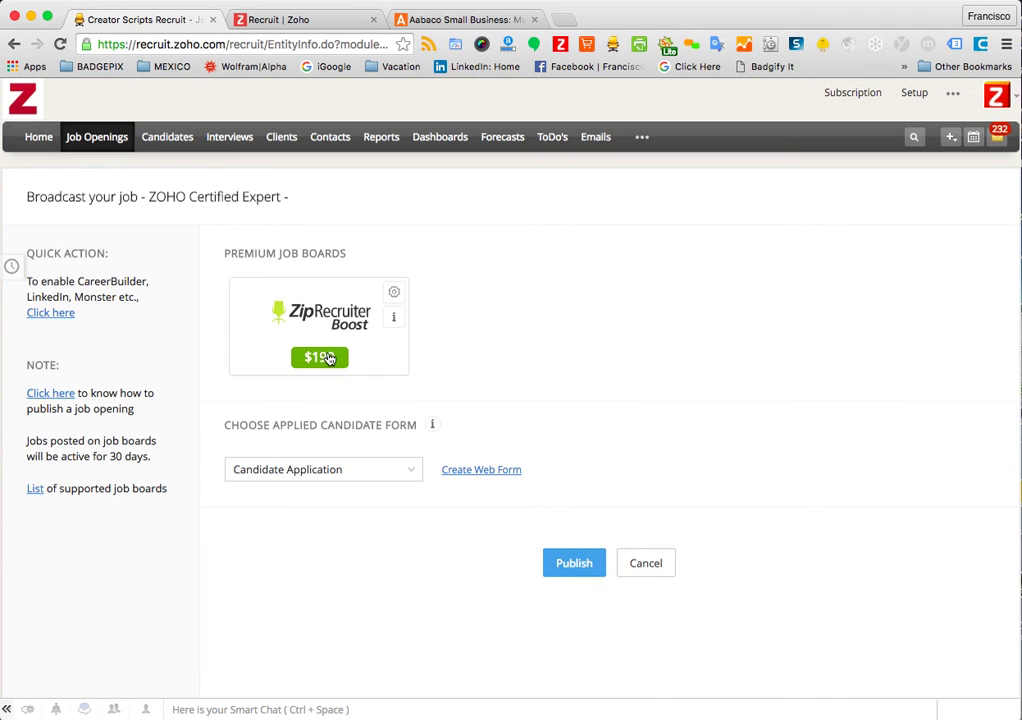
pyautogui.click(104, 150)
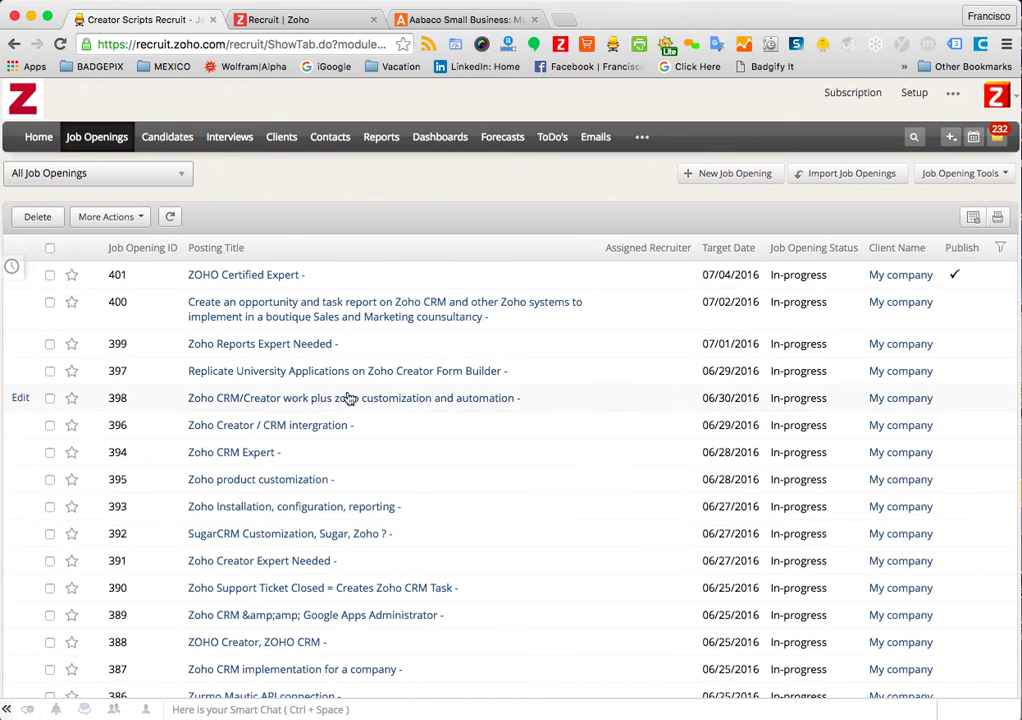
# Step: Open job 399 'Zoho Reports Expert Needed' and bring up its 'Broadcast your job' page
pyautogui.click(250, 346)
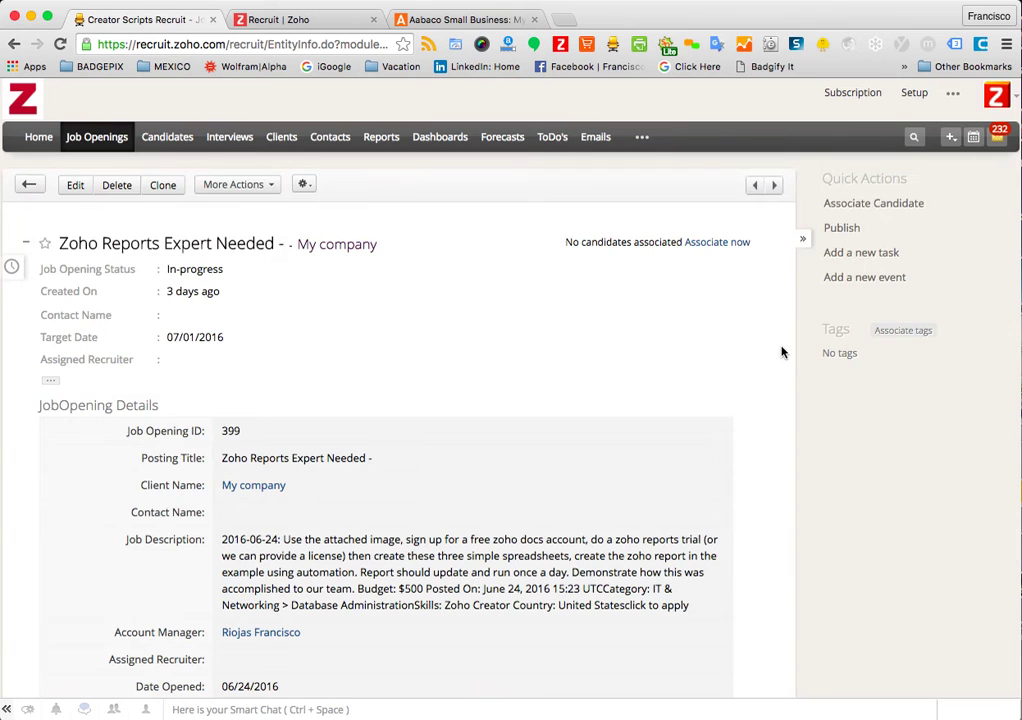
pyautogui.click(839, 228)
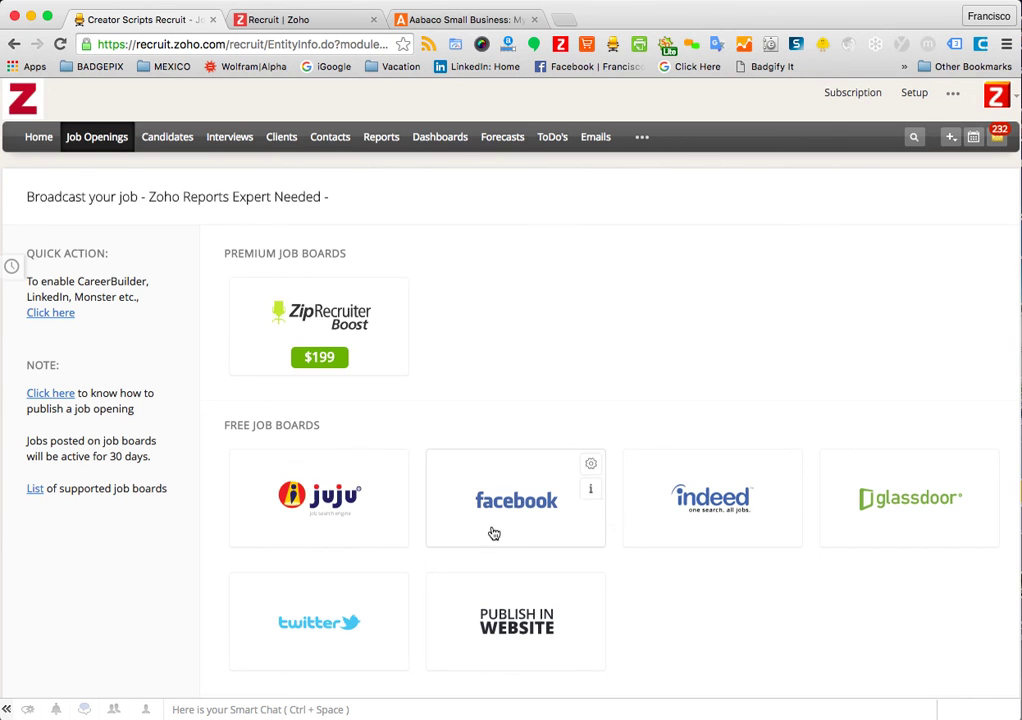
# Step: Select Publish in Website for 'Zoho Reports Expert Needed' with the Candidate Application form
pyautogui.scroll(-5, 244, 598)
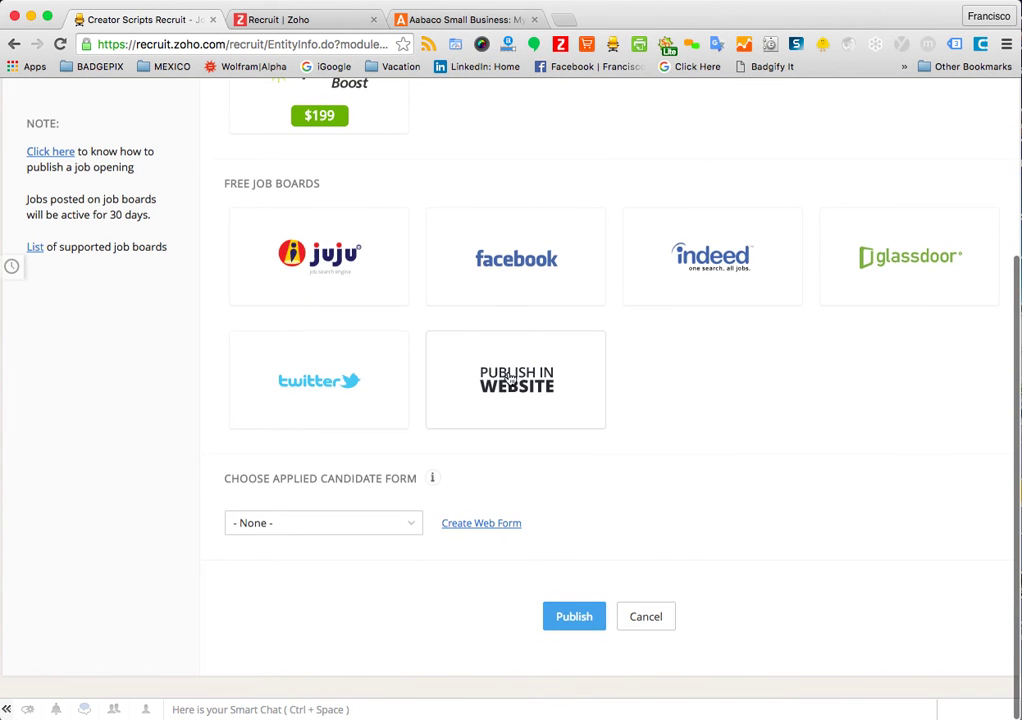
pyautogui.click(544, 376)
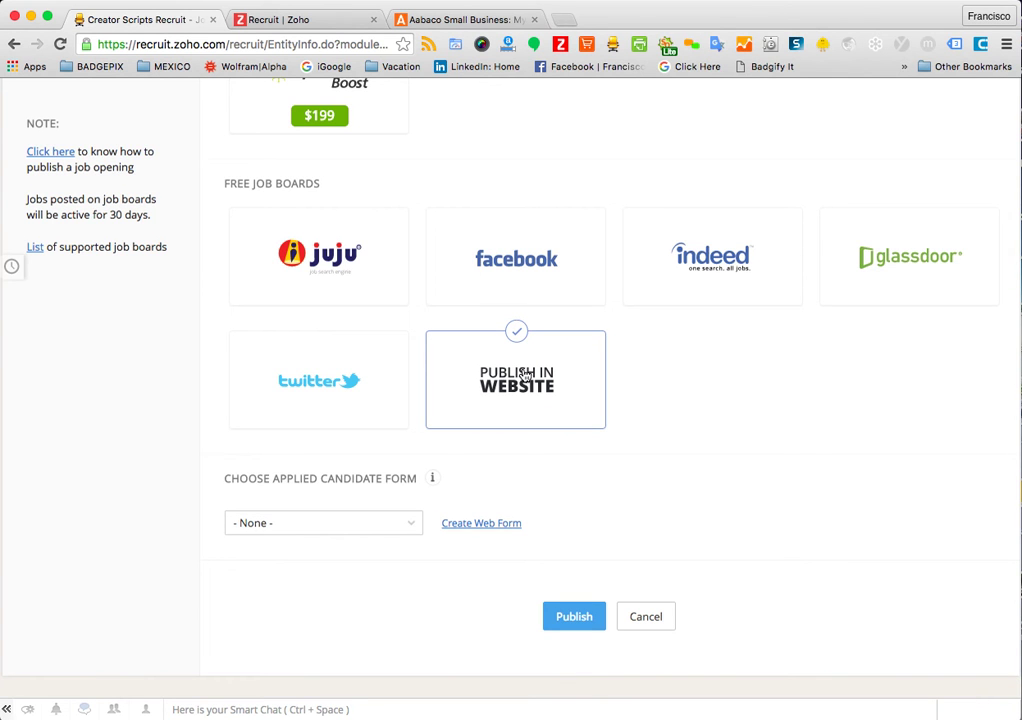
pyautogui.click(404, 524)
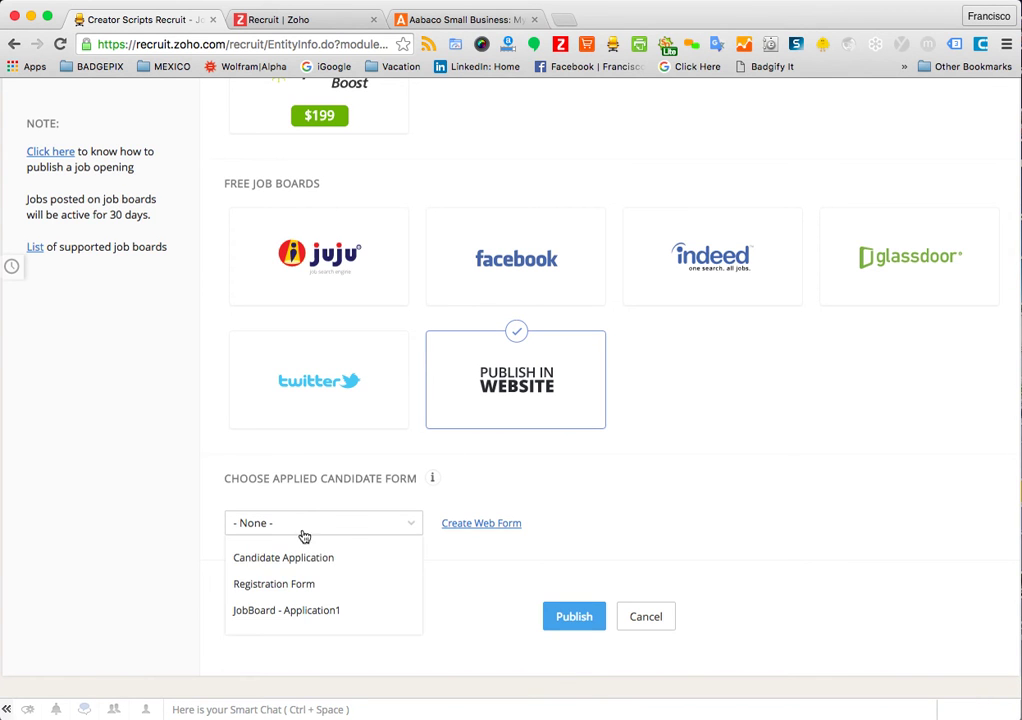
pyautogui.click(256, 557)
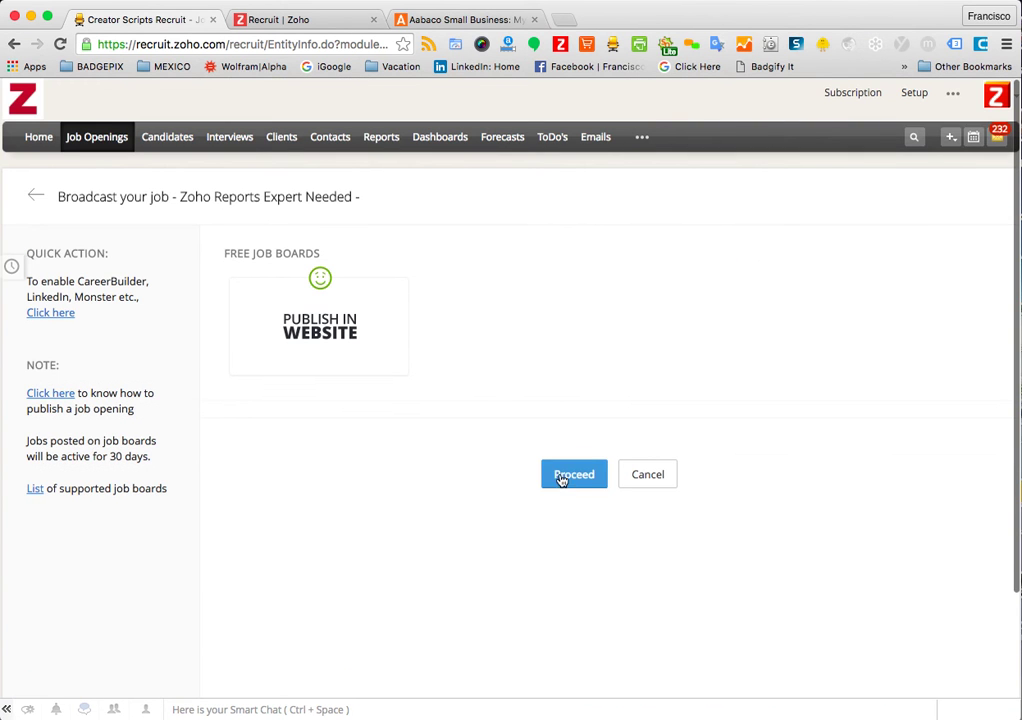
# Step: Confirm website publishing of opening 399, then reload Job Openings to see it checkmarked
pyautogui.click(563, 476)
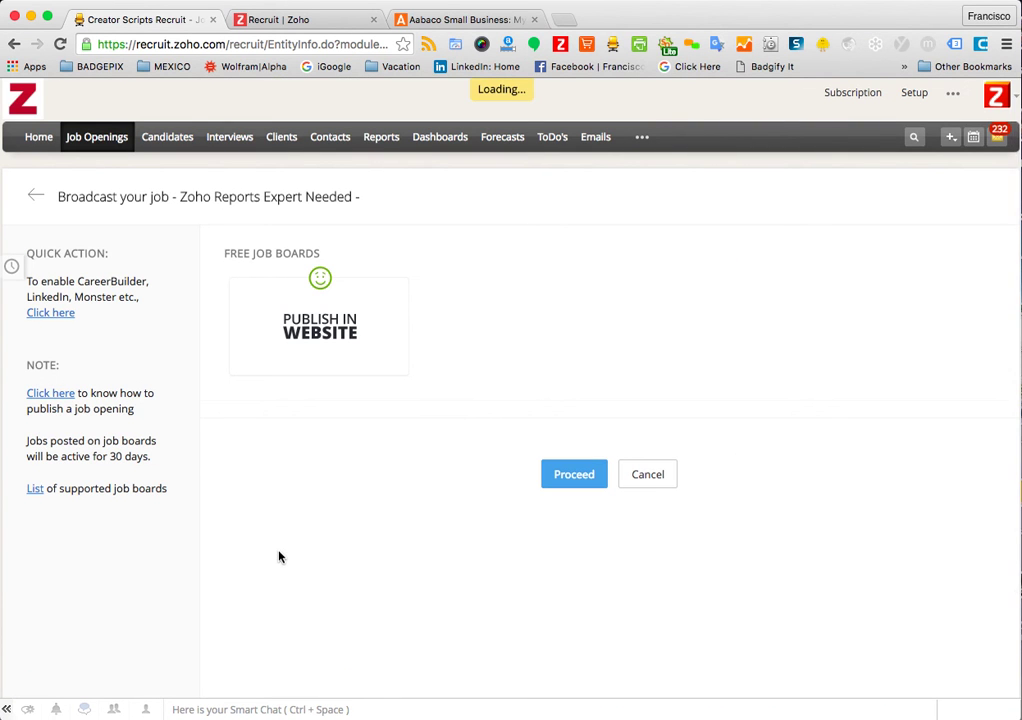
pyautogui.click(354, 333)
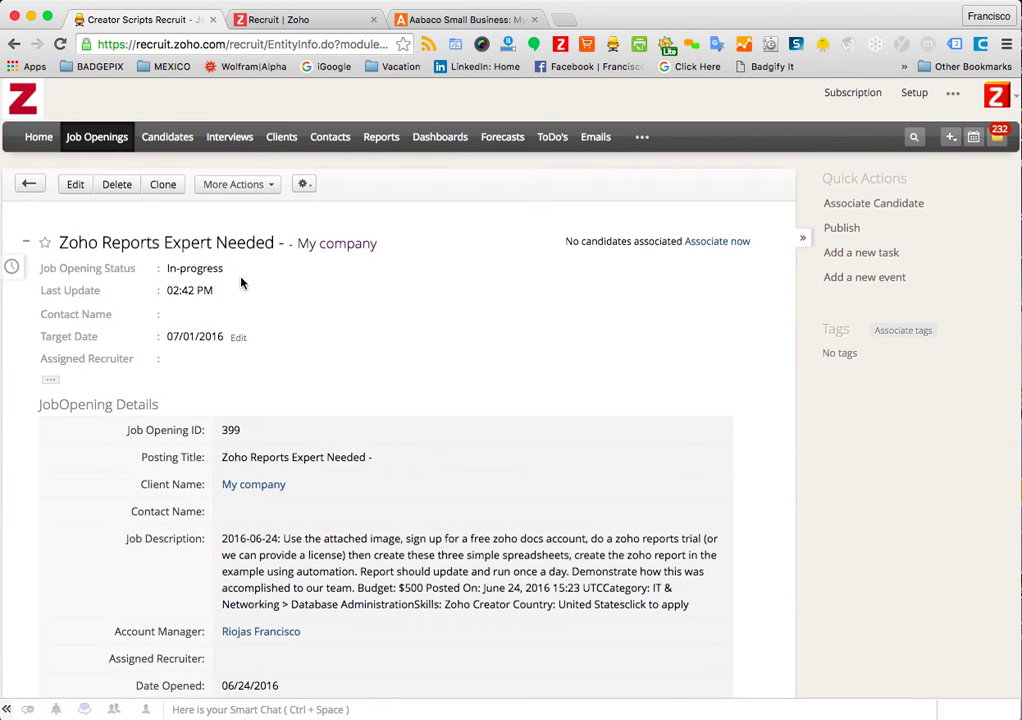
pyautogui.click(98, 136)
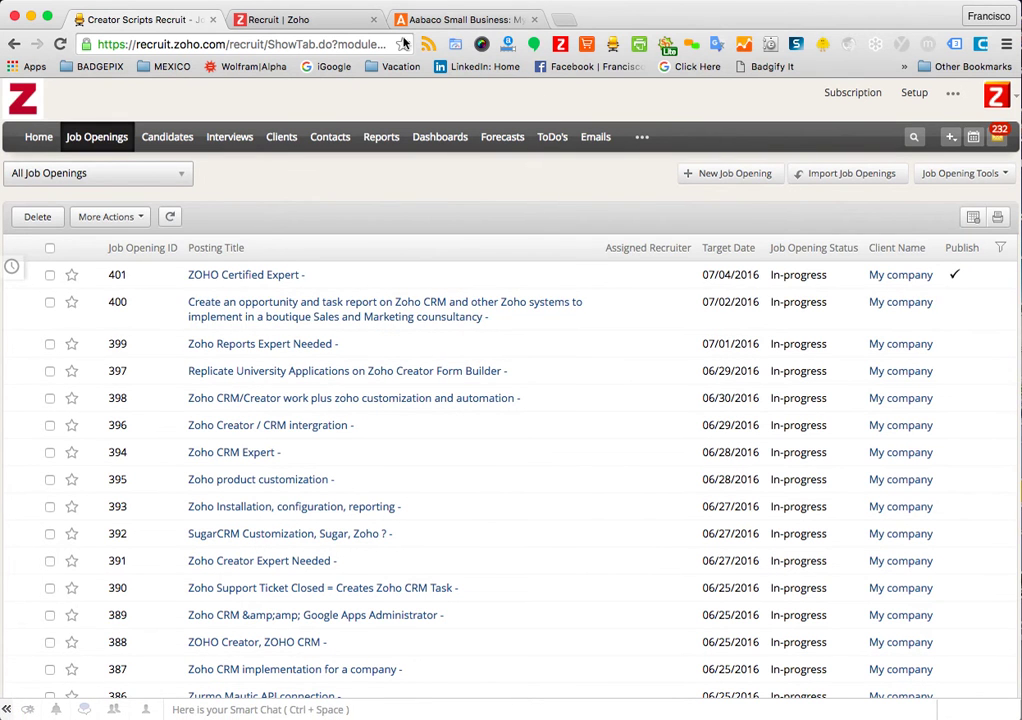
pyautogui.click(61, 47)
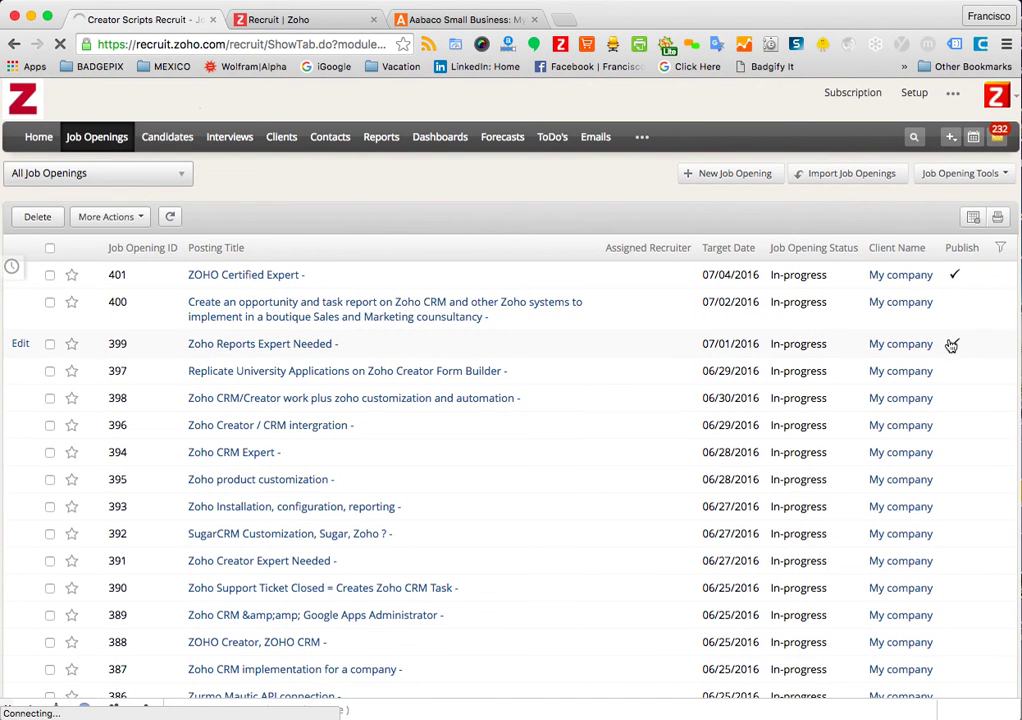
# Step: Open creatorscripts.com/blogs in a new Chrome tab via the saved Links
pyautogui.click(565, 23)
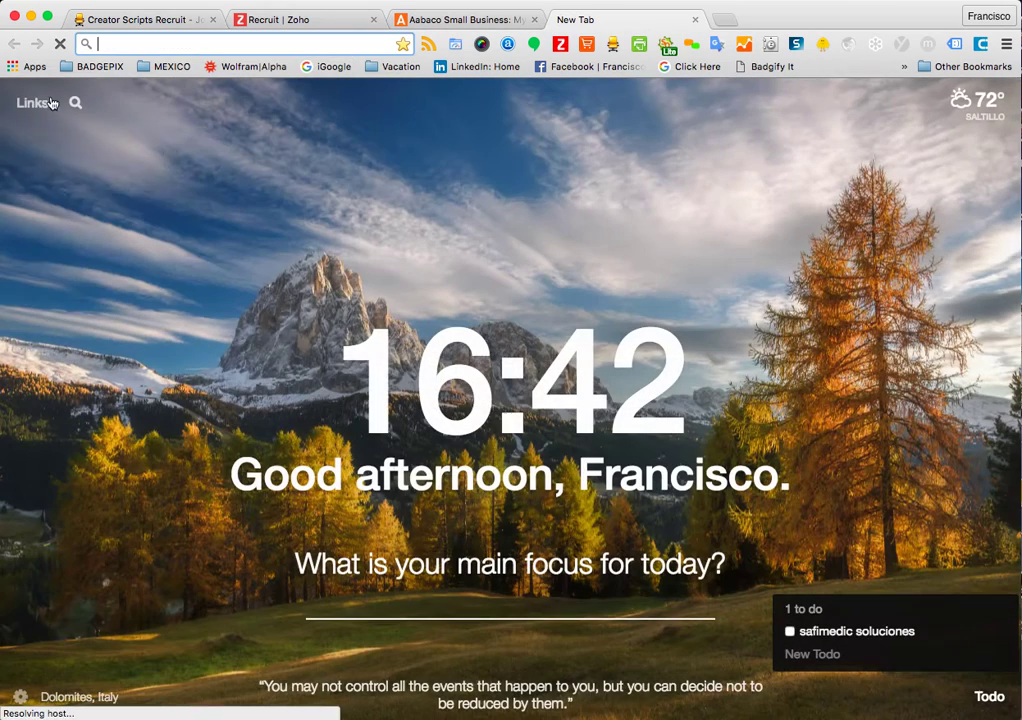
pyautogui.click(51, 103)
pyautogui.click(50, 203)
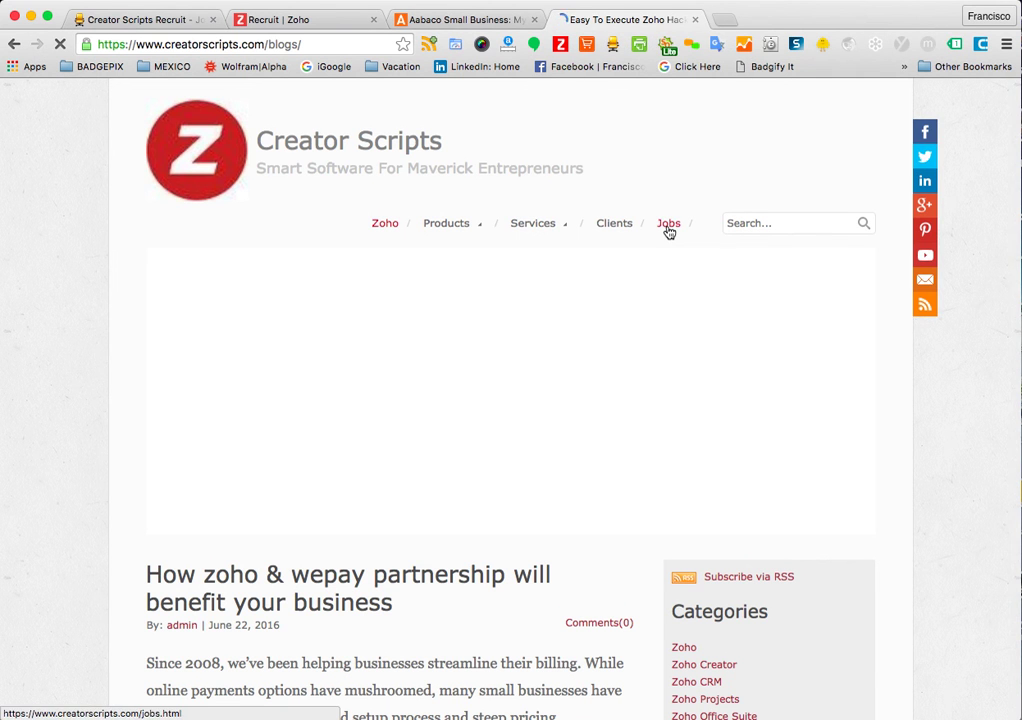
# Step: Go to the Creator Scripts Jobs page (jobs.html), then return to the Zoho Recruit tab
pyautogui.click(668, 225)
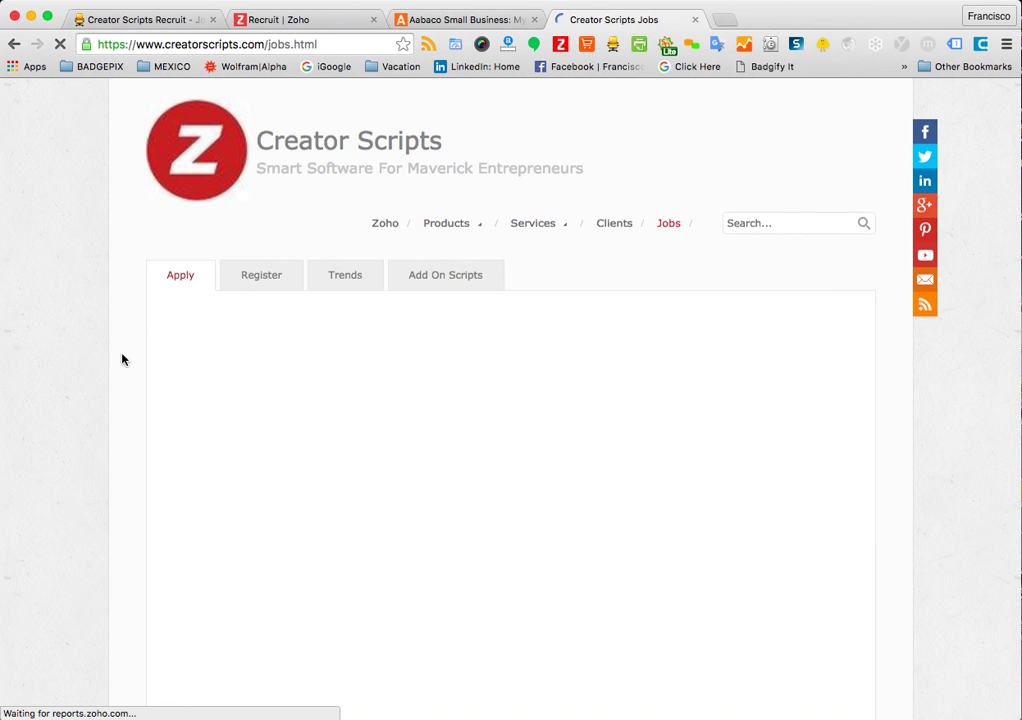
pyautogui.scroll(-3, 123, 431)
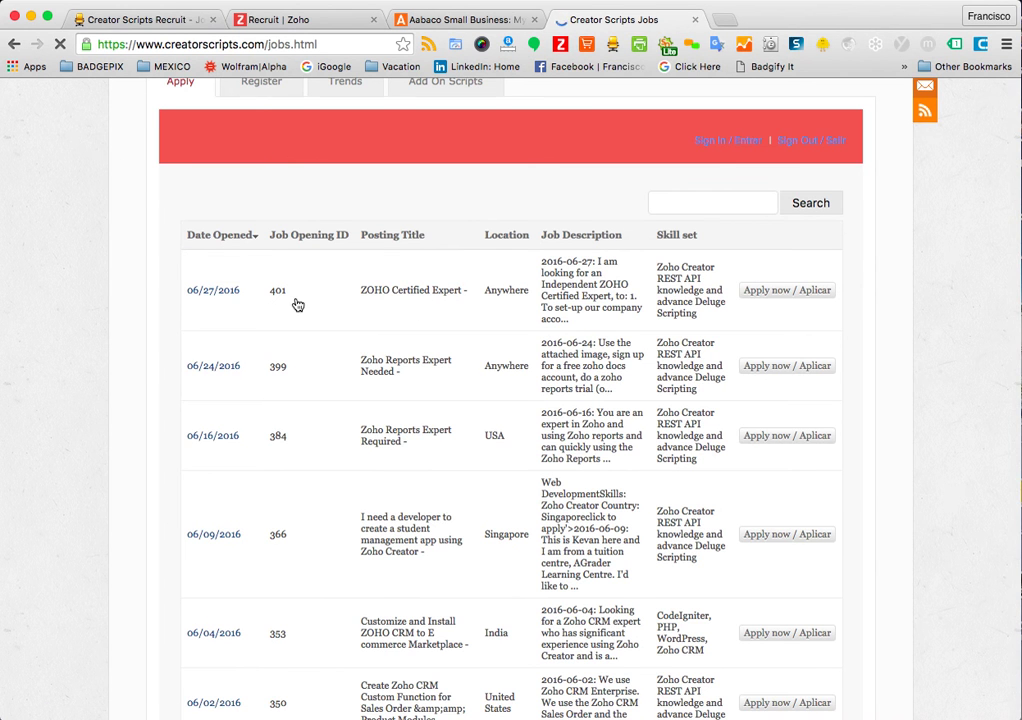
pyautogui.click(150, 19)
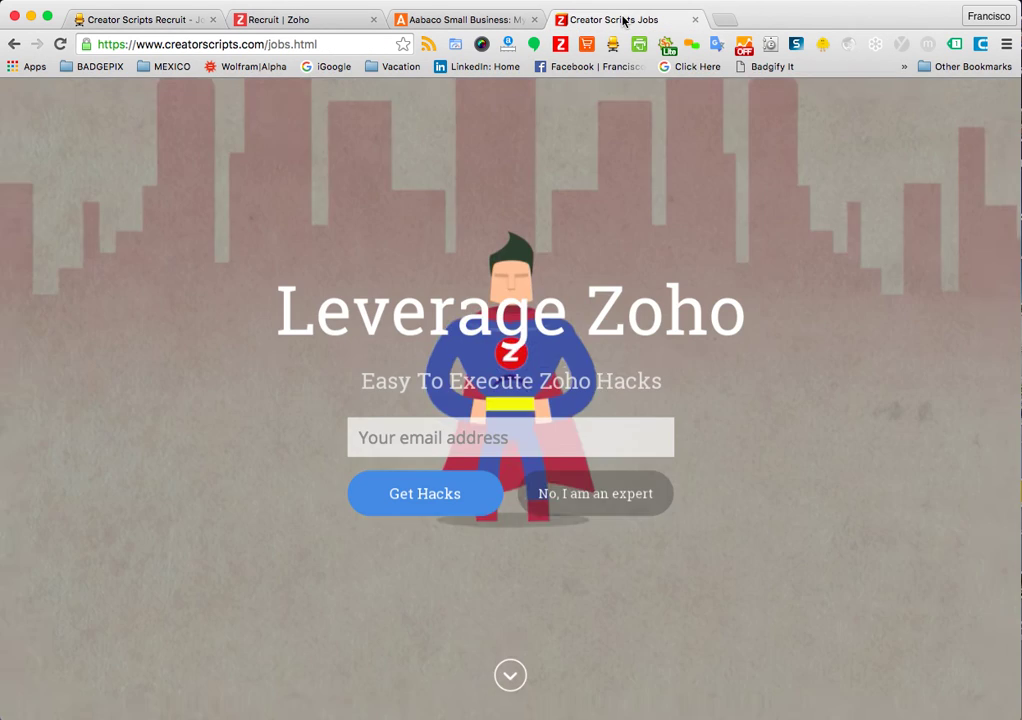
# Step: Reload the Creator Scripts Jobs page and check that openings 401 and 399 top the table
pyautogui.click(612, 20)
pyautogui.click(508, 675)
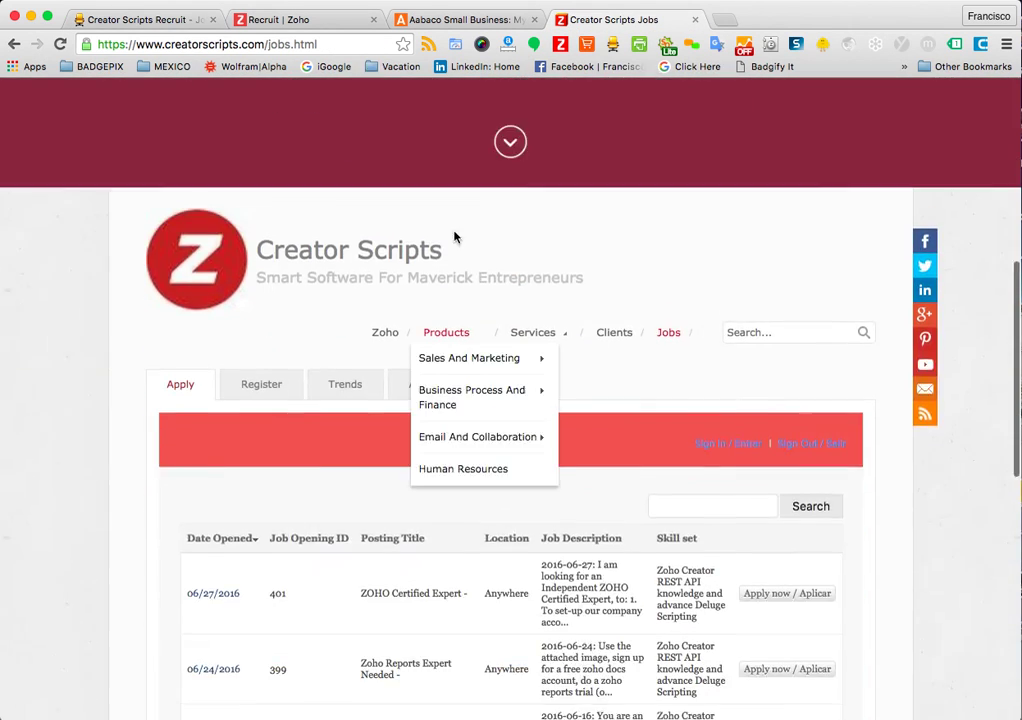
pyautogui.scroll(-5, 420, 520)
pyautogui.scroll(5, 422, 522)
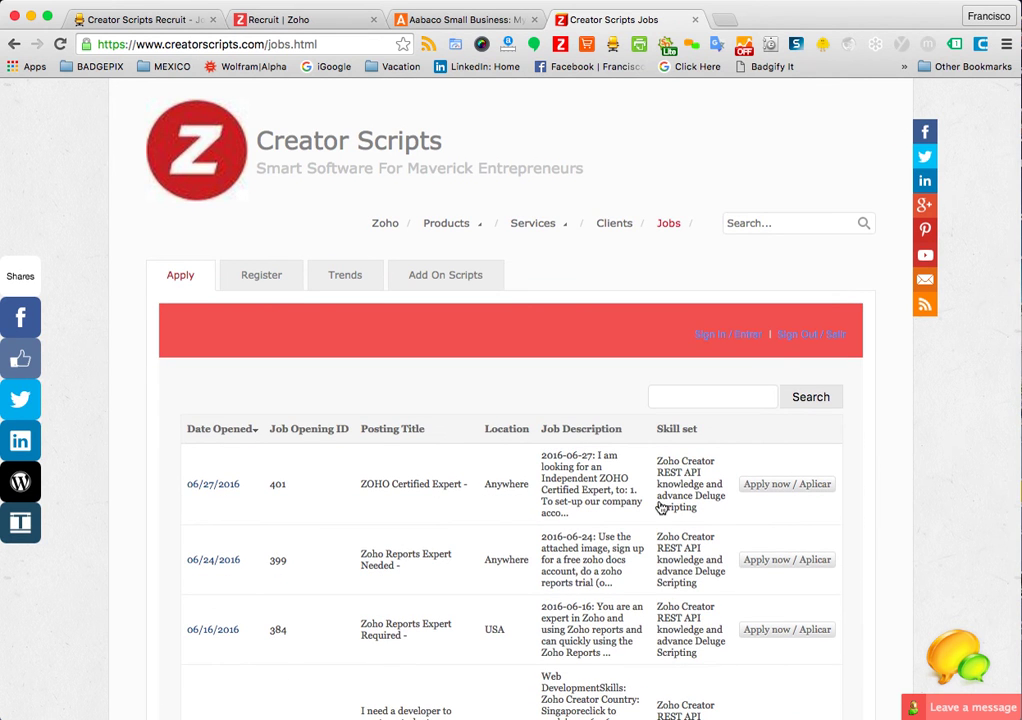
pyautogui.click(60, 44)
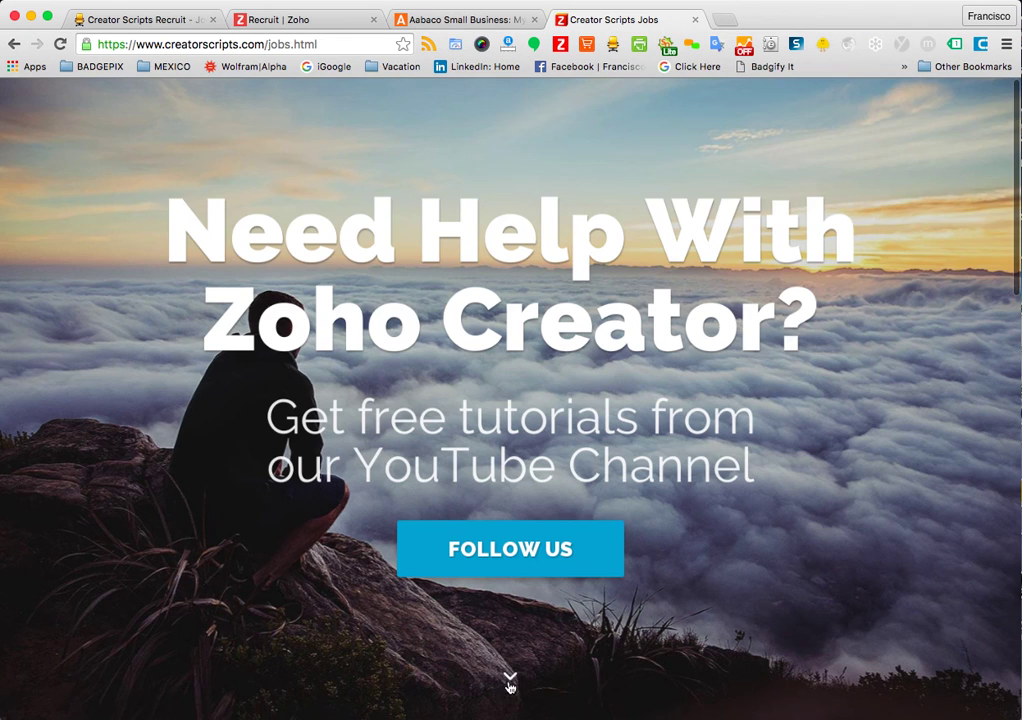
pyautogui.click(509, 678)
pyautogui.scroll(-4, 194, 399)
pyautogui.scroll(-3, 125, 522)
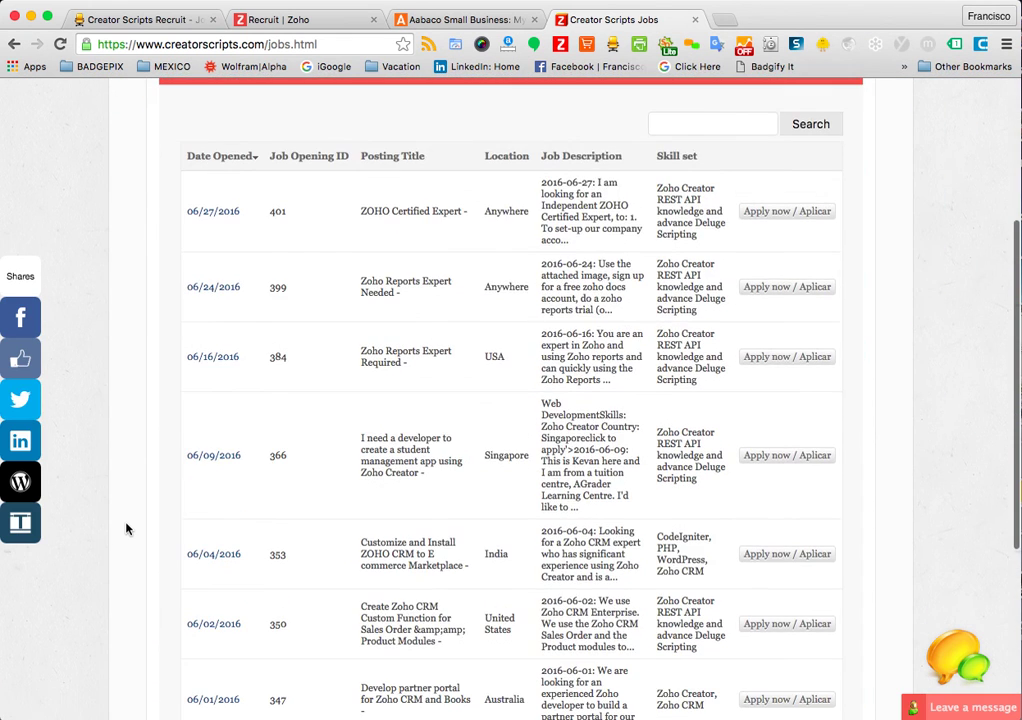
pyautogui.scroll(3, 126, 529)
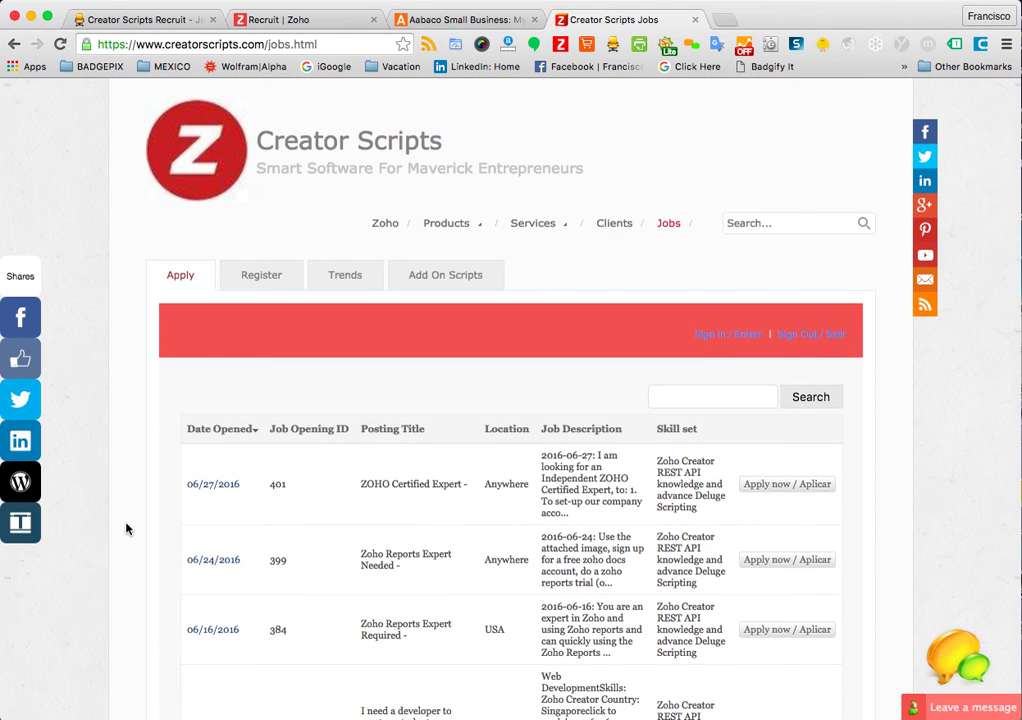